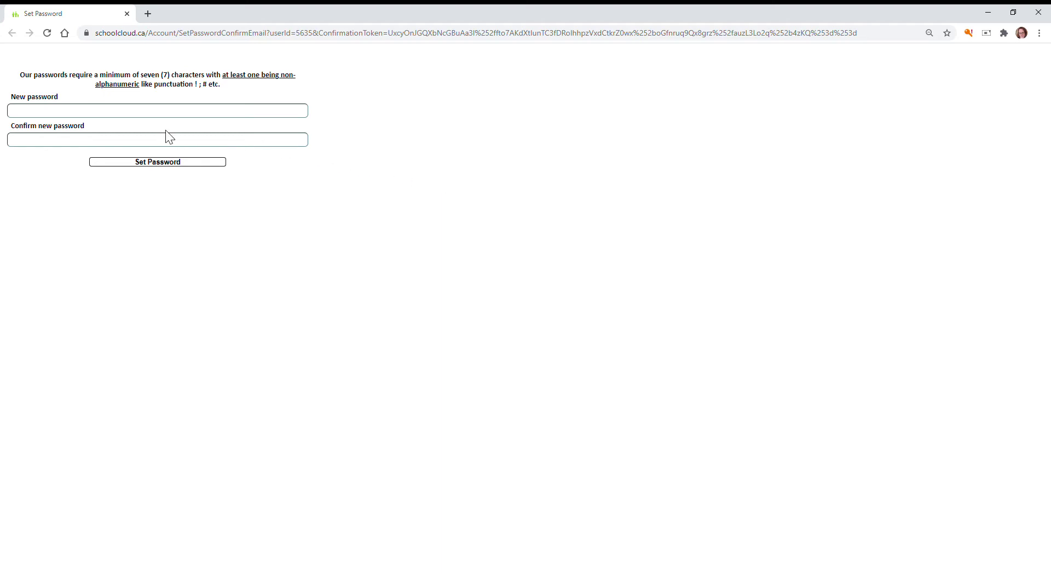
- Enter and confirm the new account password, and submit it
{"action": "left_click", "coordinate": [152, 117]}
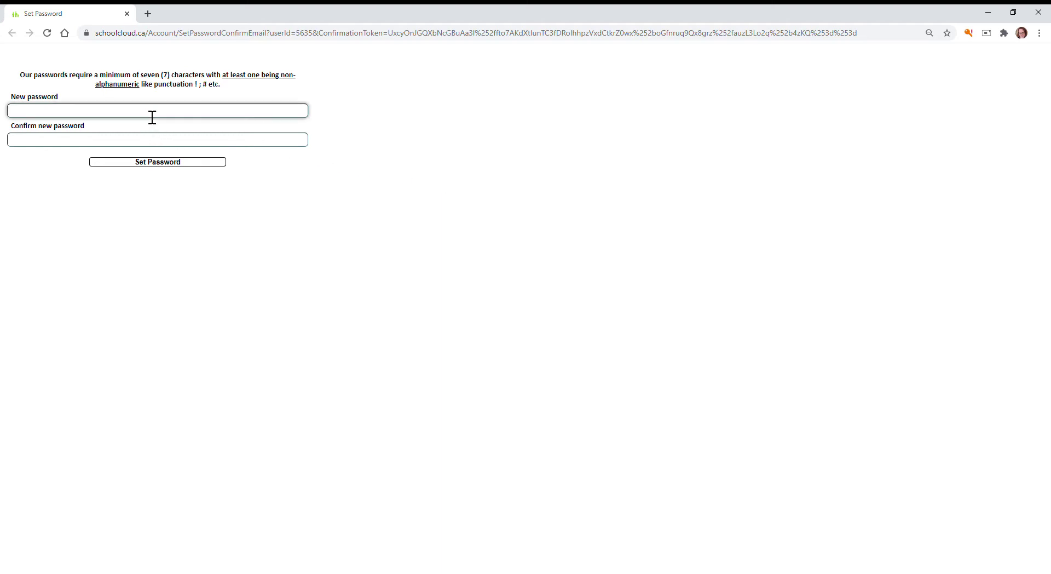
{"action": "type", "text": "••••••••"}
{"action": "key", "text": "Tab"}
{"action": "type", "text": "•••••••••"}
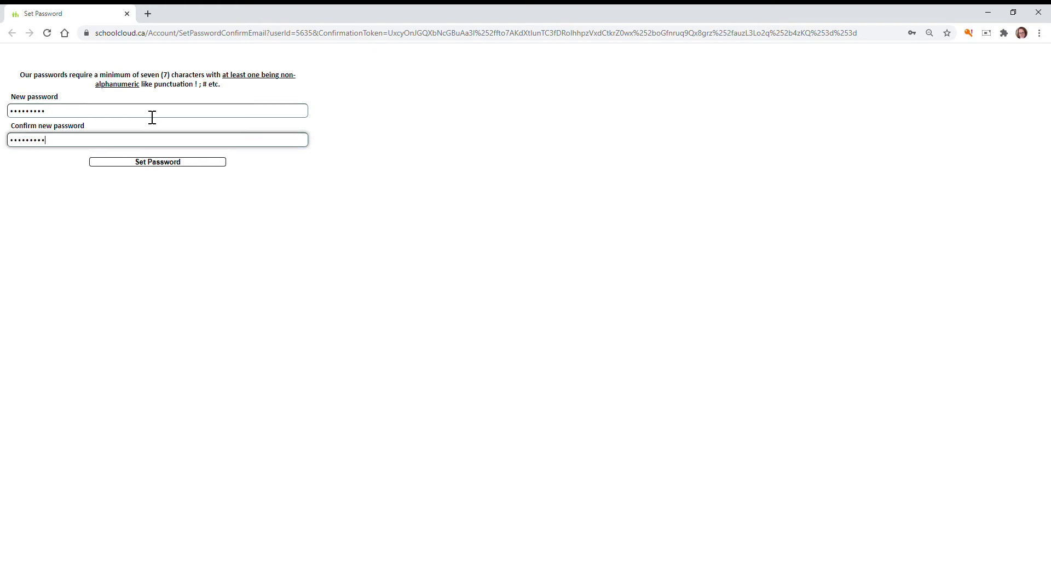
{"action": "left_click", "coordinate": [144, 163]}
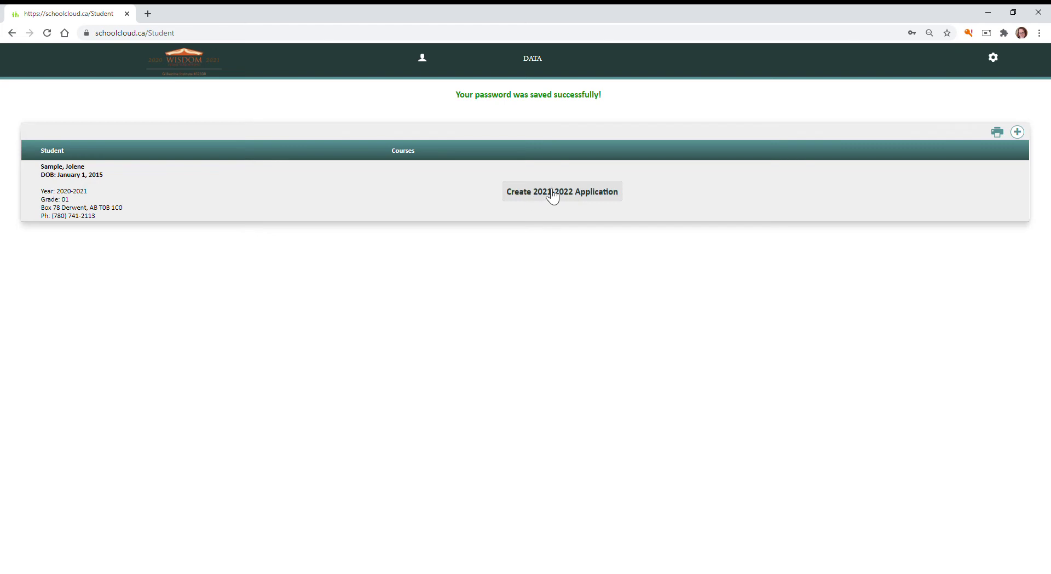
- Create the student's 2021-2022 application and go through the Student Part 1 details on to Student Part 2
{"action": "left_click", "coordinate": [551, 195]}
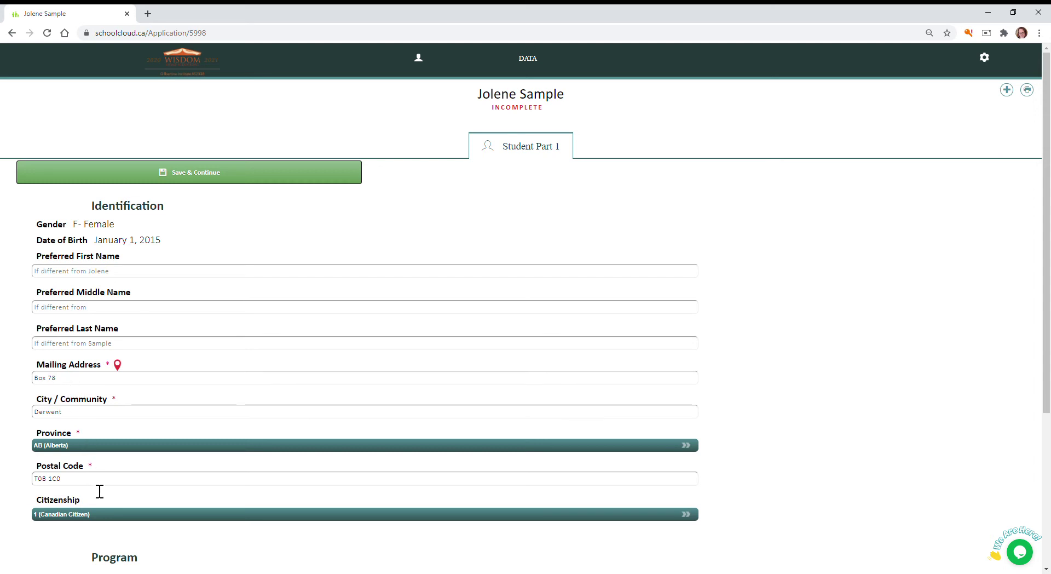
{"action": "scroll", "coordinate": [114, 514], "scroll_direction": "down", "scroll_amount": 1}
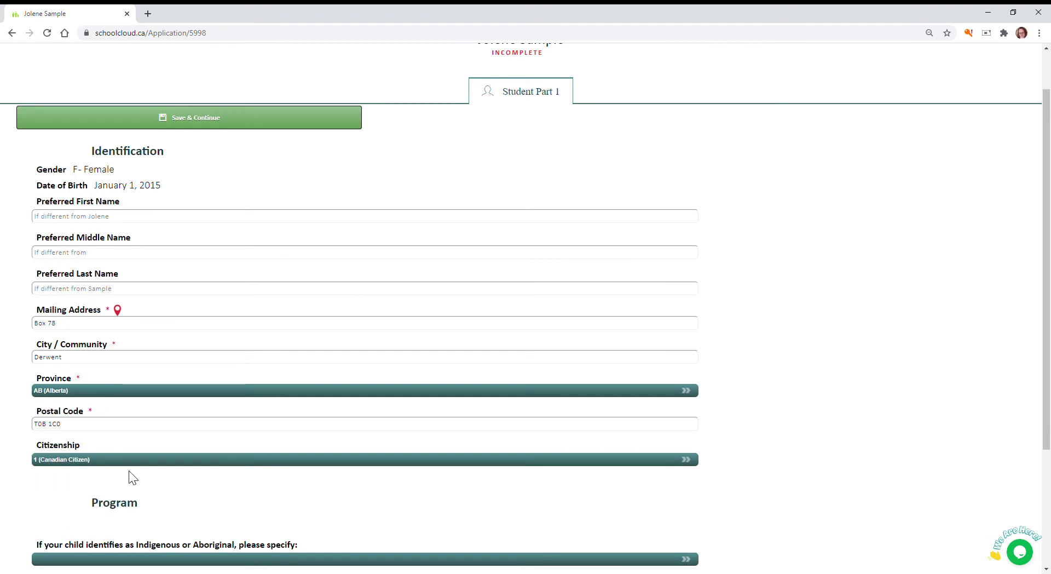
{"action": "scroll", "coordinate": [267, 484], "scroll_direction": "down", "scroll_amount": 1}
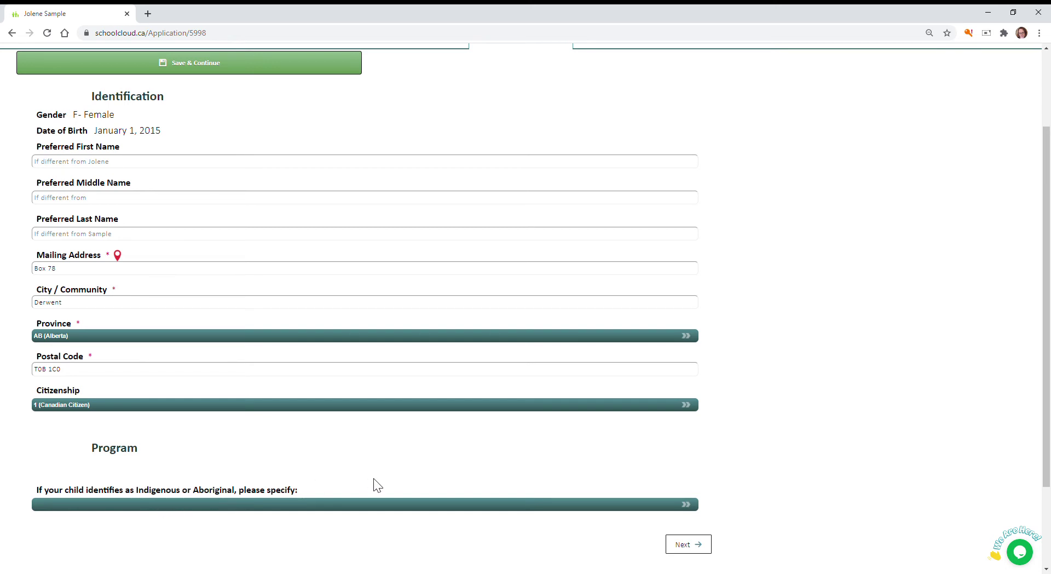
{"action": "left_click", "coordinate": [690, 545]}
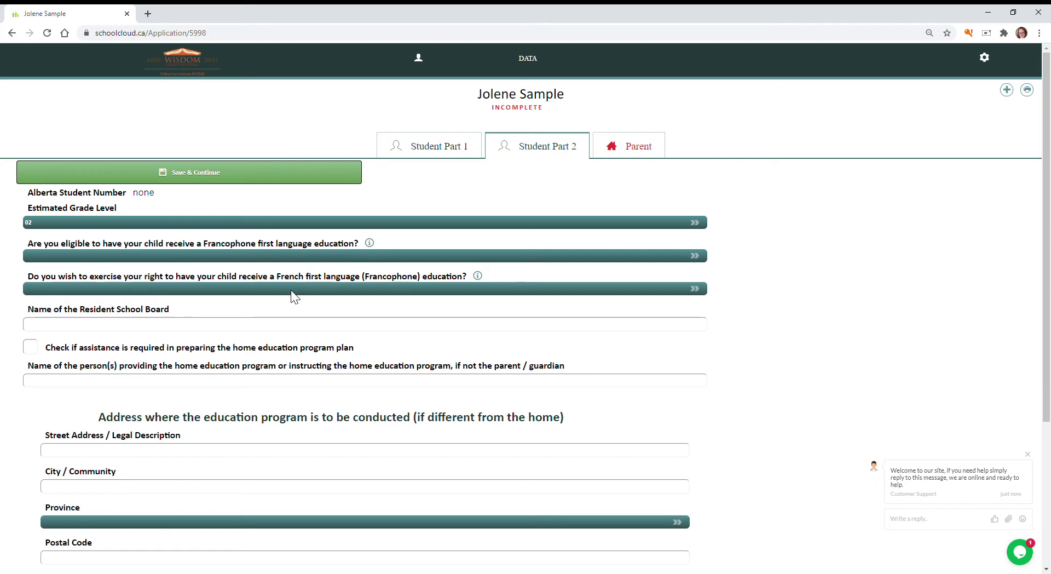
- Review the Student Part 2 fields, leave them as prefilled, and save to continue to the parent section
{"action": "scroll", "coordinate": [299, 358], "scroll_direction": "down", "scroll_amount": 2}
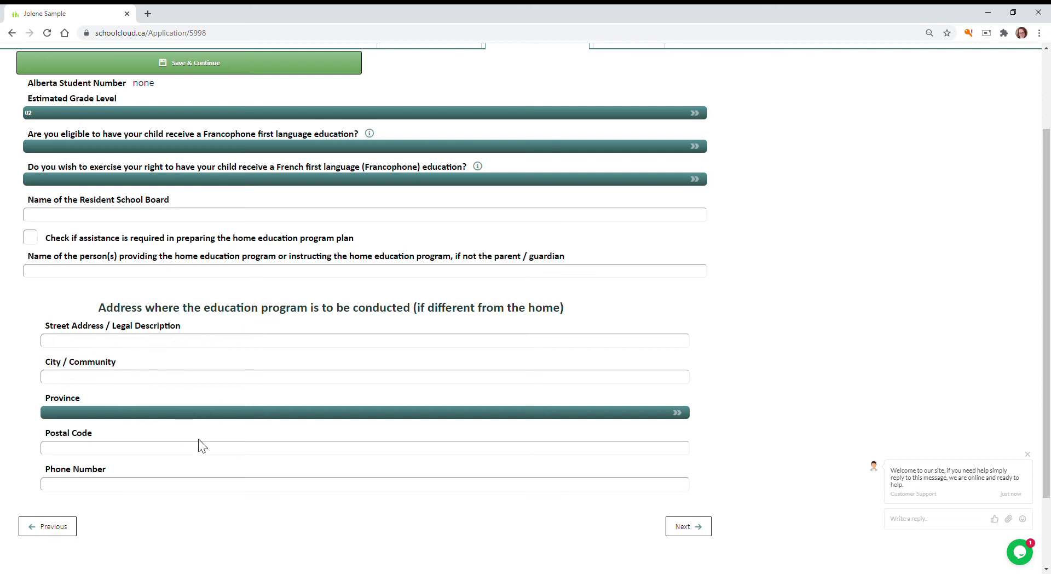
{"action": "scroll", "coordinate": [514, 510], "scroll_direction": "down", "scroll_amount": 3}
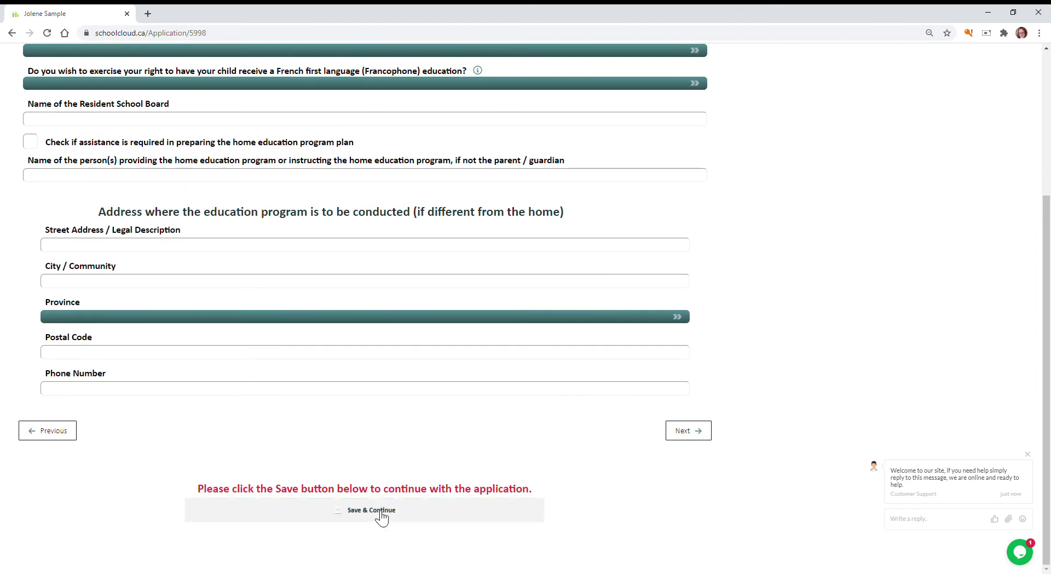
{"action": "left_click", "coordinate": [380, 511]}
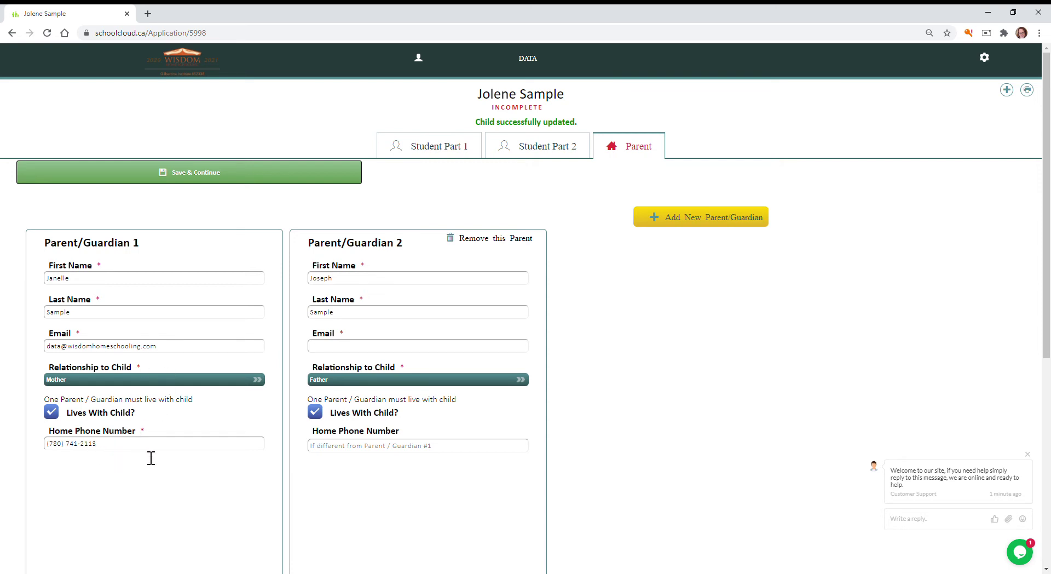
- Review both parent/guardian entries down to the phone numbers and save the parent section to continue to the questionnaire
{"action": "scroll", "coordinate": [151, 457], "scroll_direction": "down", "scroll_amount": 4}
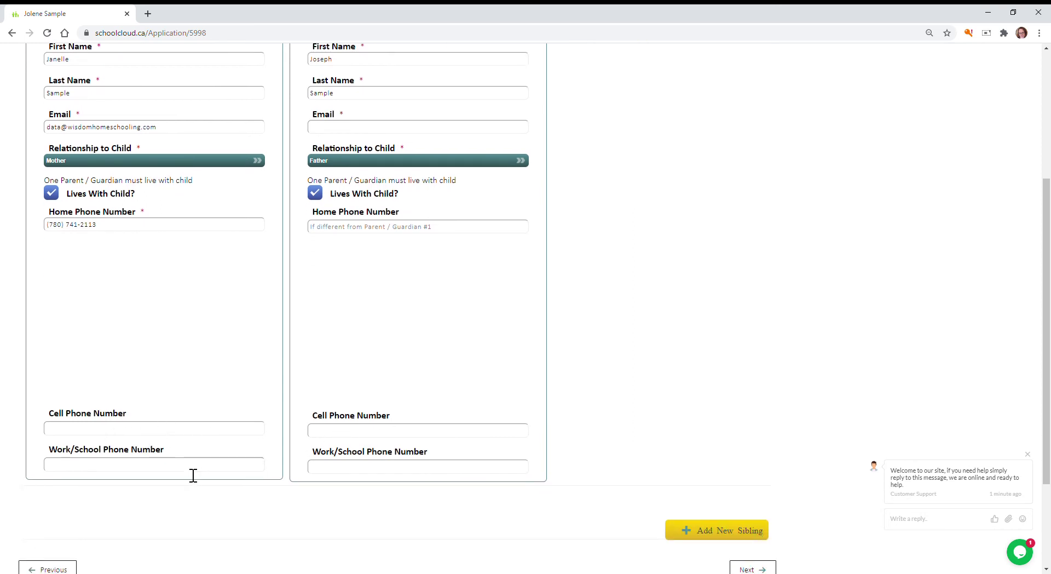
{"action": "scroll", "coordinate": [197, 452], "scroll_direction": "down", "scroll_amount": 2}
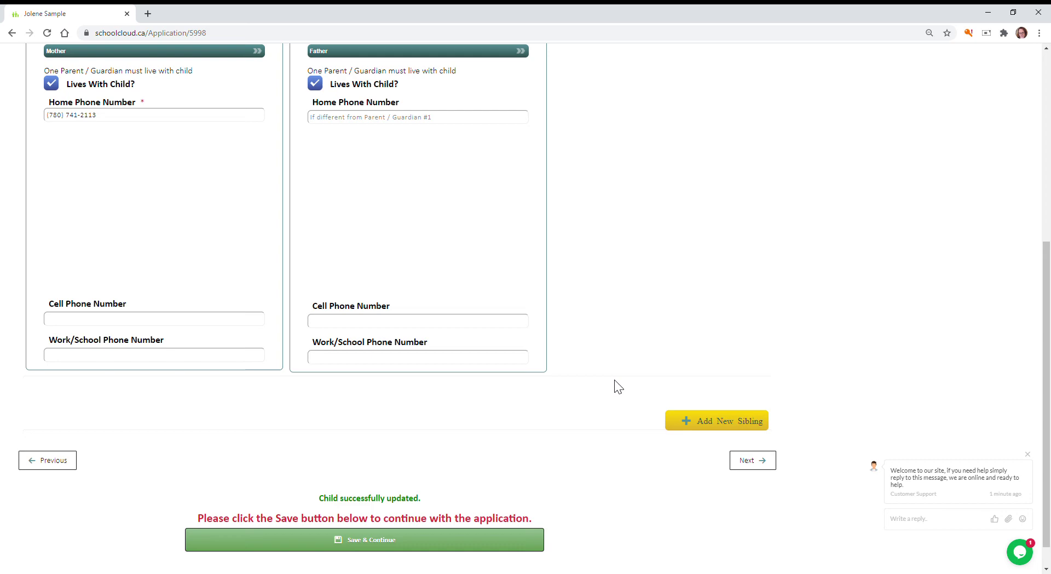
{"action": "scroll", "coordinate": [635, 298], "scroll_direction": "up", "scroll_amount": 6}
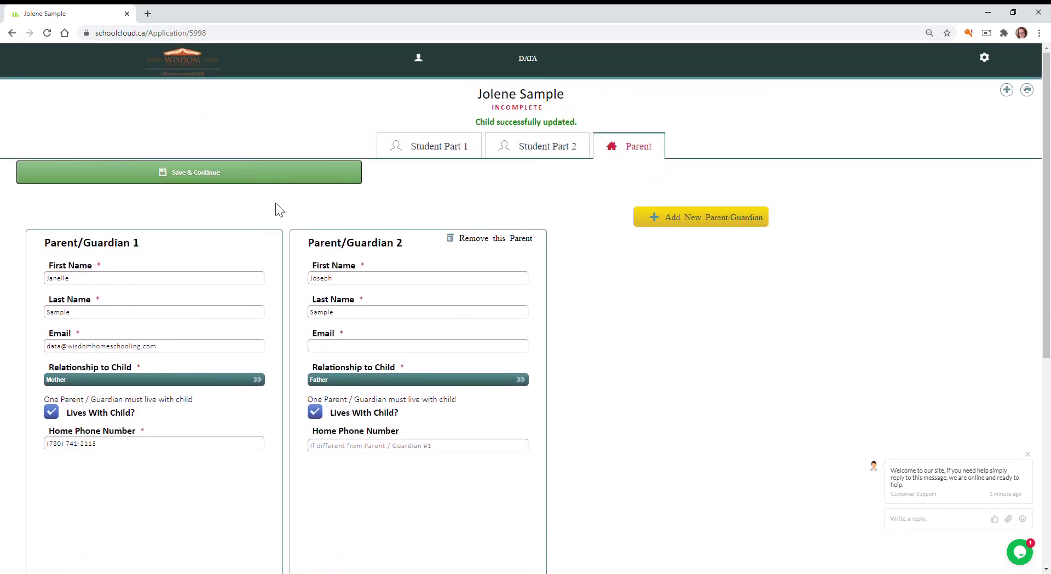
{"action": "left_click", "coordinate": [186, 181]}
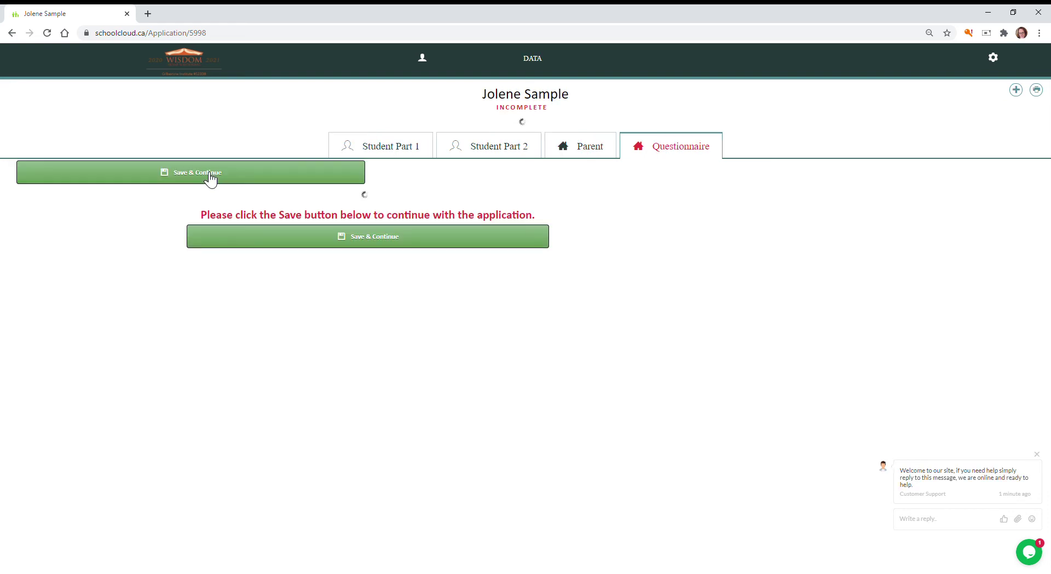
{"action": "left_click", "coordinate": [212, 176]}
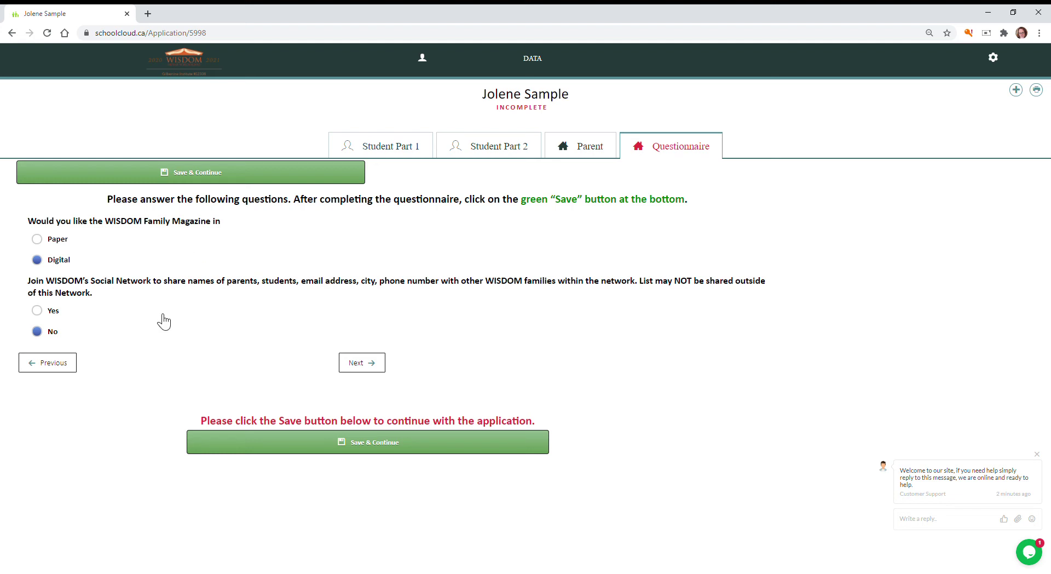
- Answer Yes to joining WISDOM's Social Network and save the questionnaire
{"action": "left_click", "coordinate": [42, 310]}
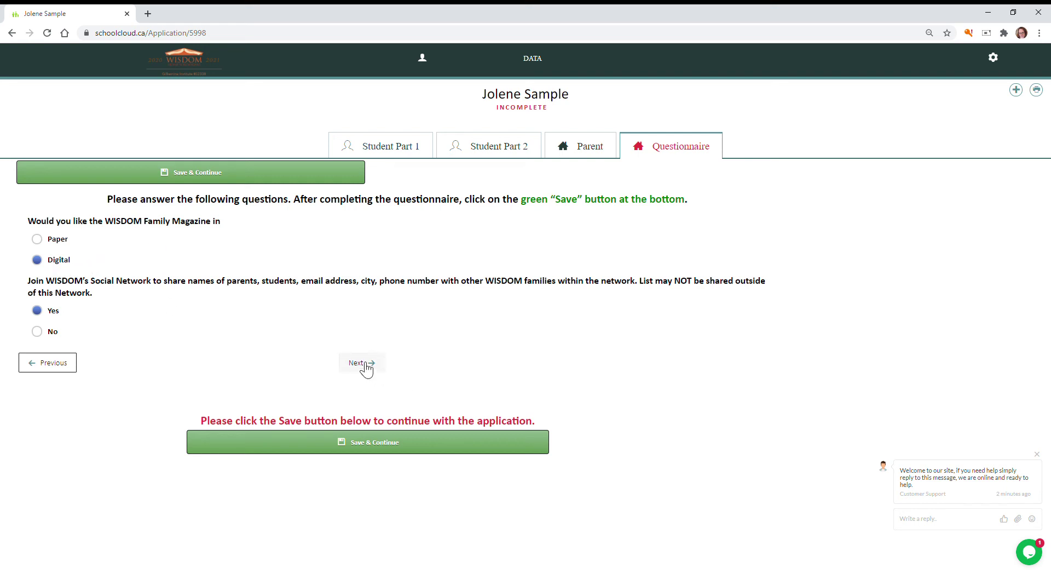
{"action": "left_click", "coordinate": [376, 457]}
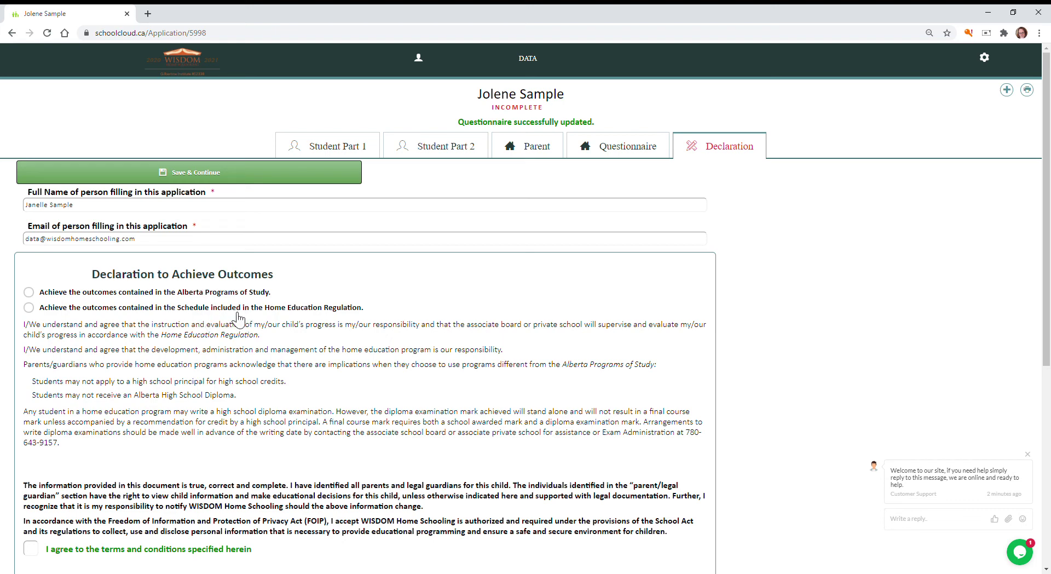
- Declare to achieve the outcomes in the Schedule included in the Home Education Regulation and agree to the terms and conditions
{"action": "left_click", "coordinate": [323, 313]}
{"action": "scroll", "coordinate": [173, 345], "scroll_direction": "down", "scroll_amount": 3}
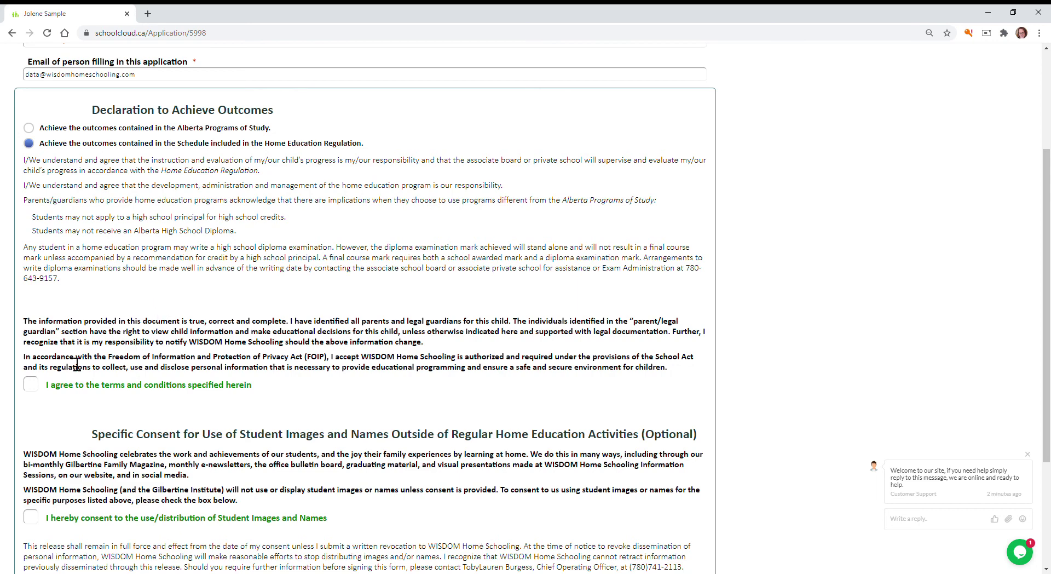
{"action": "left_click", "coordinate": [35, 385]}
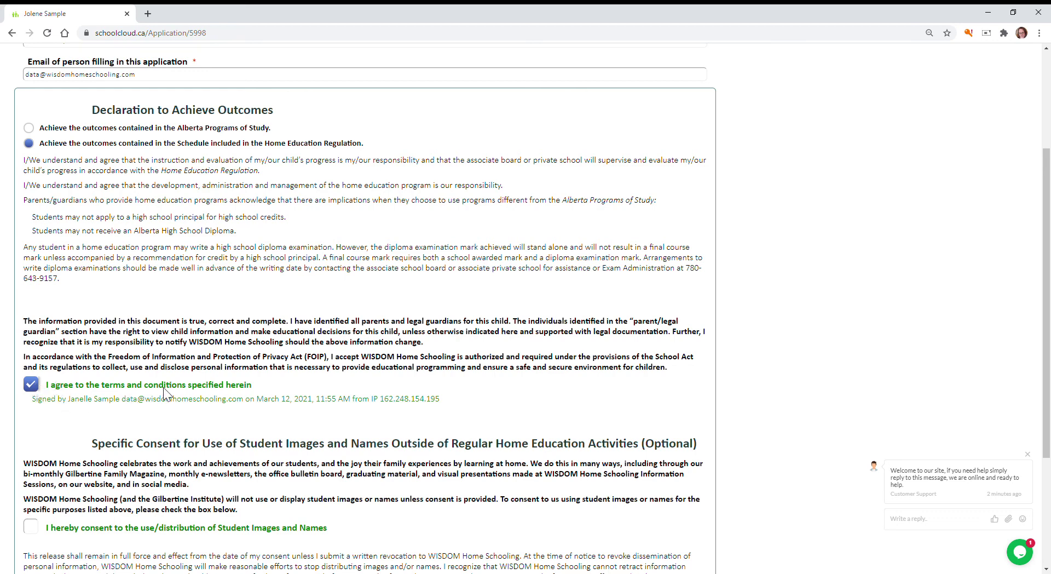
- Consent to the use and distribution of student images and names, and save the declaration to submit the application
{"action": "scroll", "coordinate": [164, 391], "scroll_direction": "down", "scroll_amount": 1}
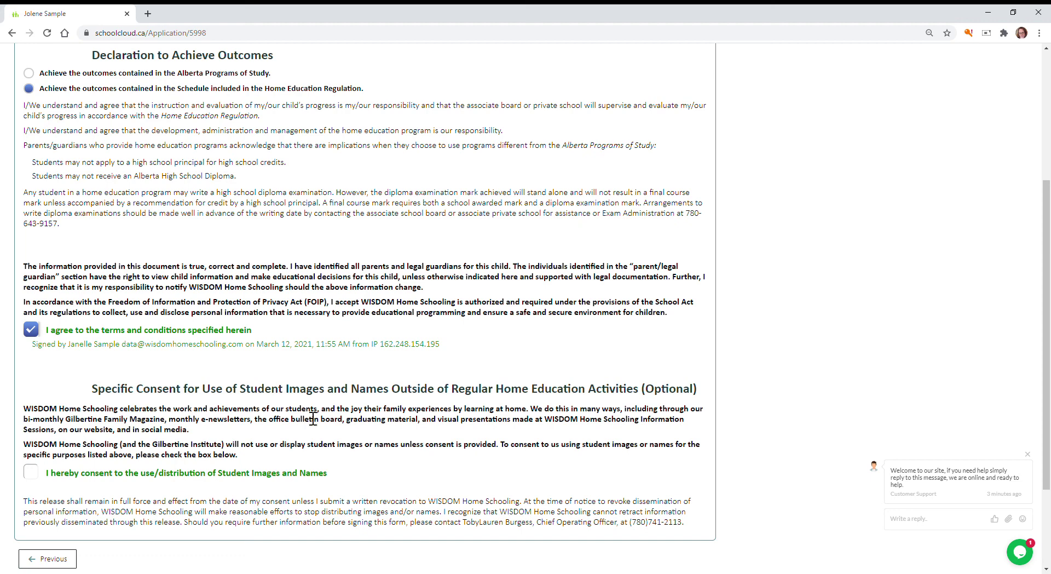
{"action": "left_click", "coordinate": [32, 474]}
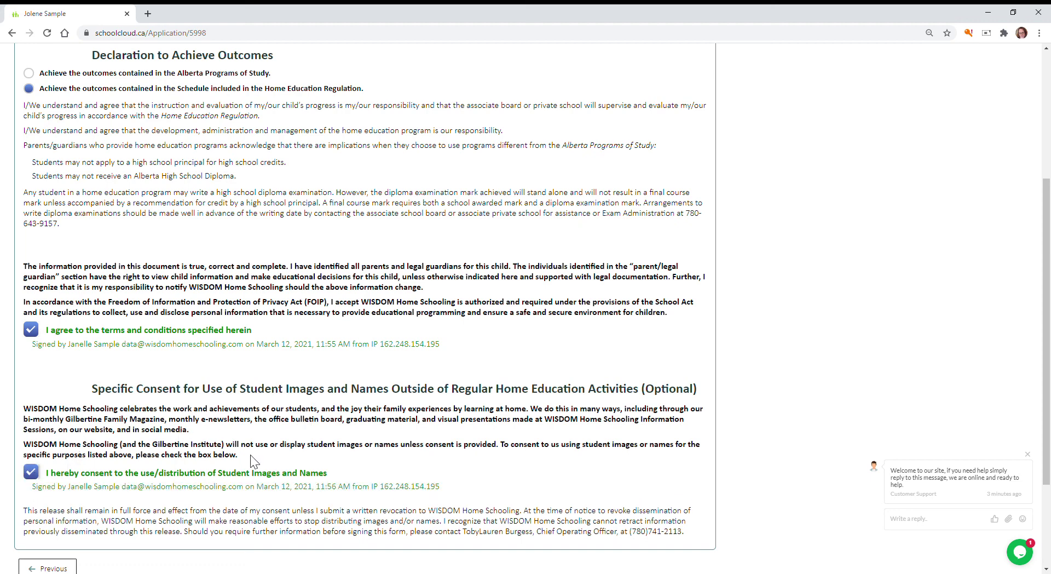
{"action": "scroll", "coordinate": [405, 473], "scroll_direction": "down", "scroll_amount": 3}
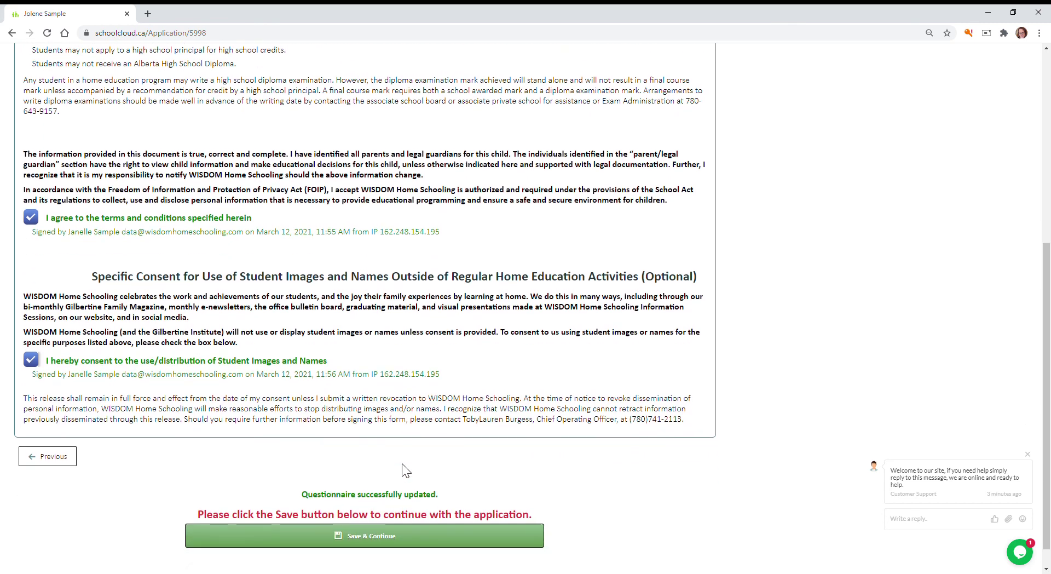
{"action": "left_click", "coordinate": [406, 509]}
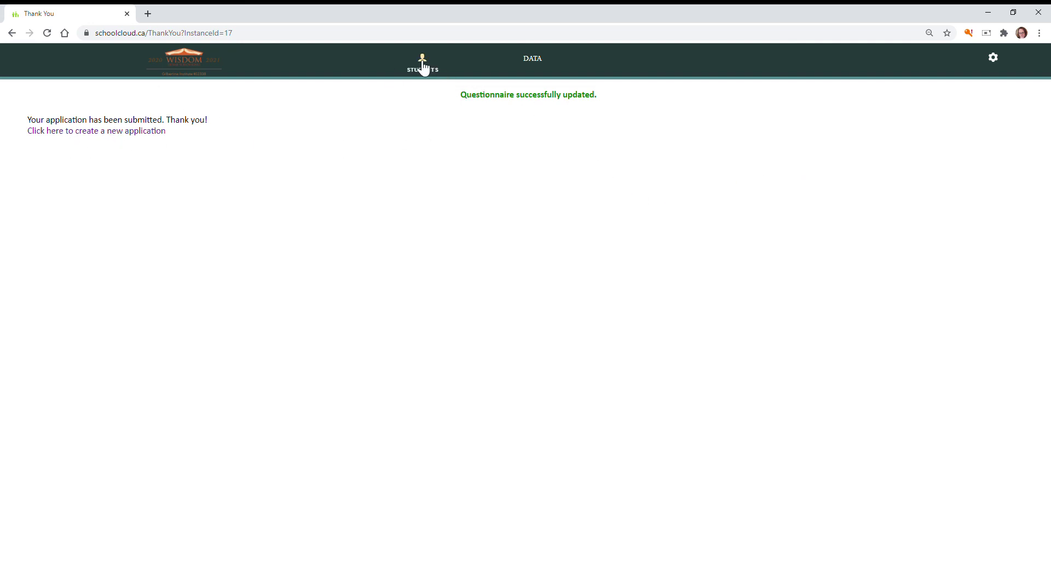
- Open the submitted 2021-2022 application from the student list and review its Student Part 1 details
{"action": "left_click", "coordinate": [537, 64]}
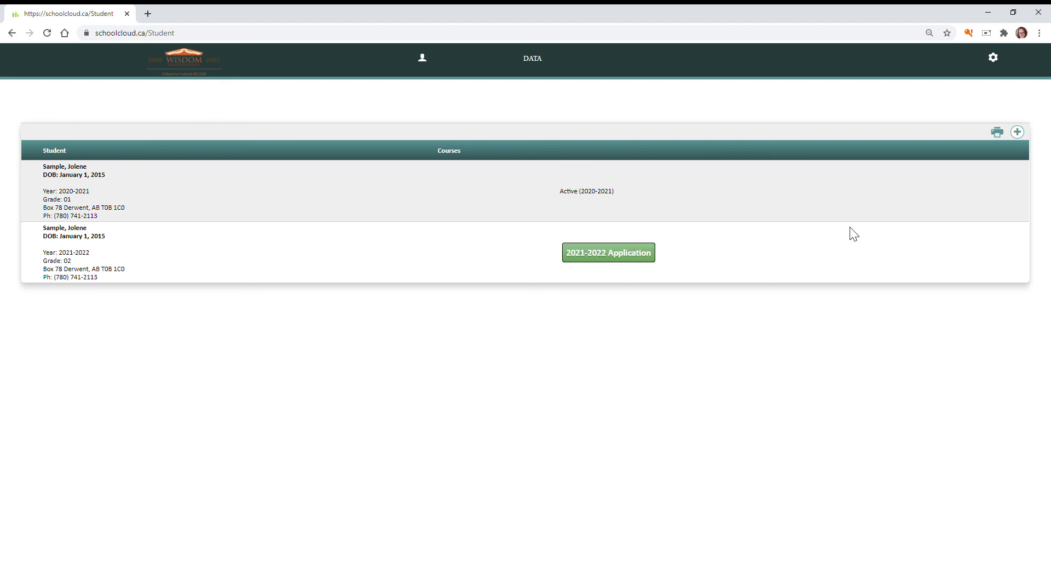
{"action": "left_click", "coordinate": [586, 255]}
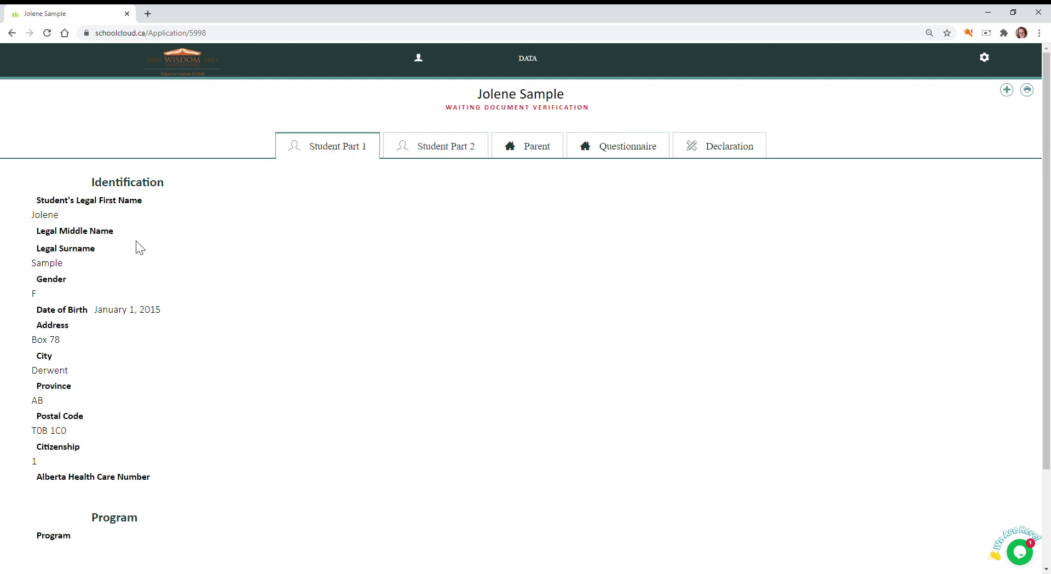
{"action": "scroll", "coordinate": [338, 417], "scroll_direction": "down", "scroll_amount": 3}
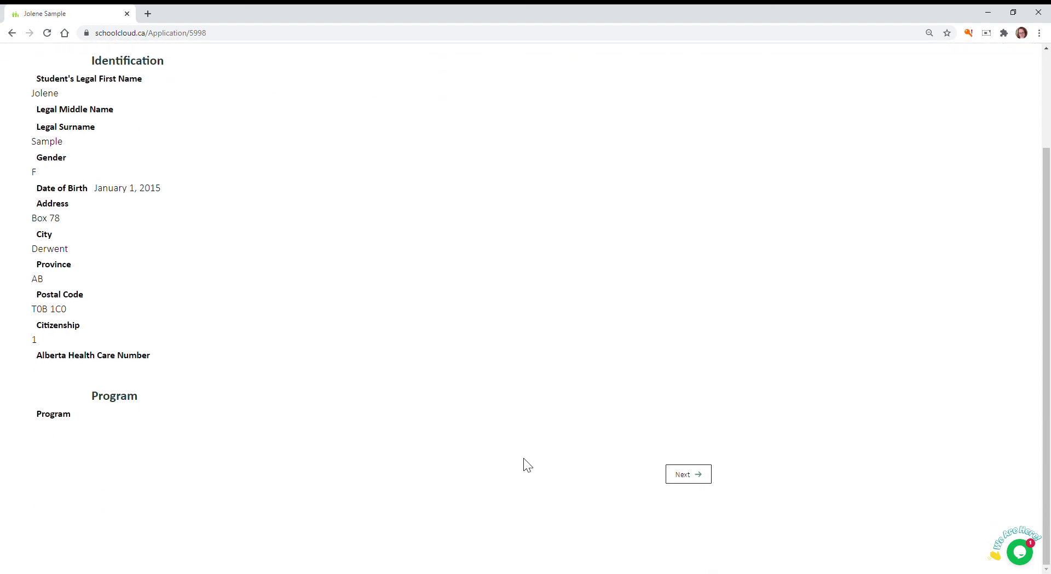
{"action": "scroll", "coordinate": [526, 463], "scroll_direction": "up", "scroll_amount": 3}
{"action": "scroll", "coordinate": [453, 298], "scroll_direction": "down", "scroll_amount": 3}
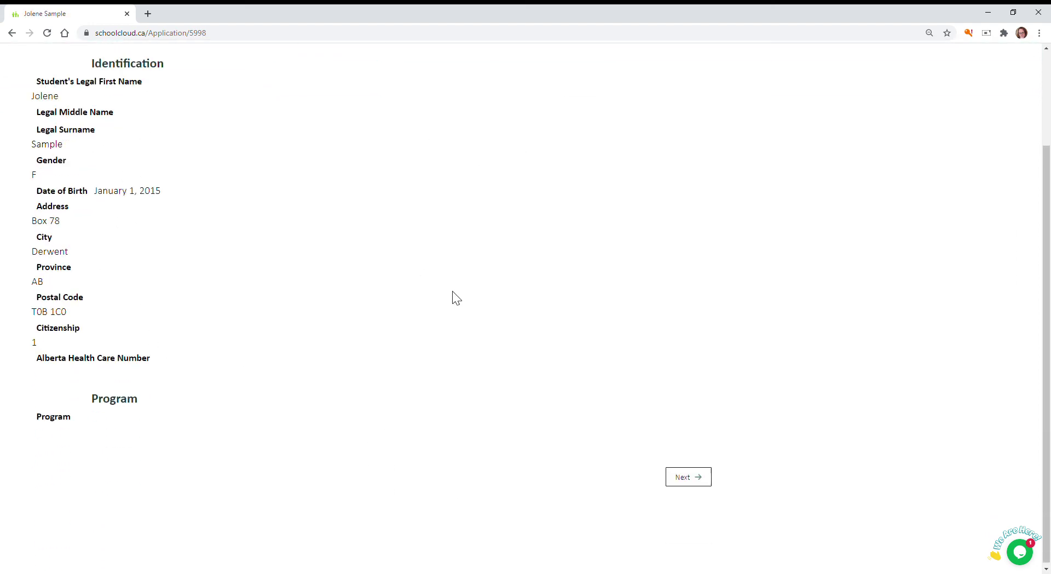